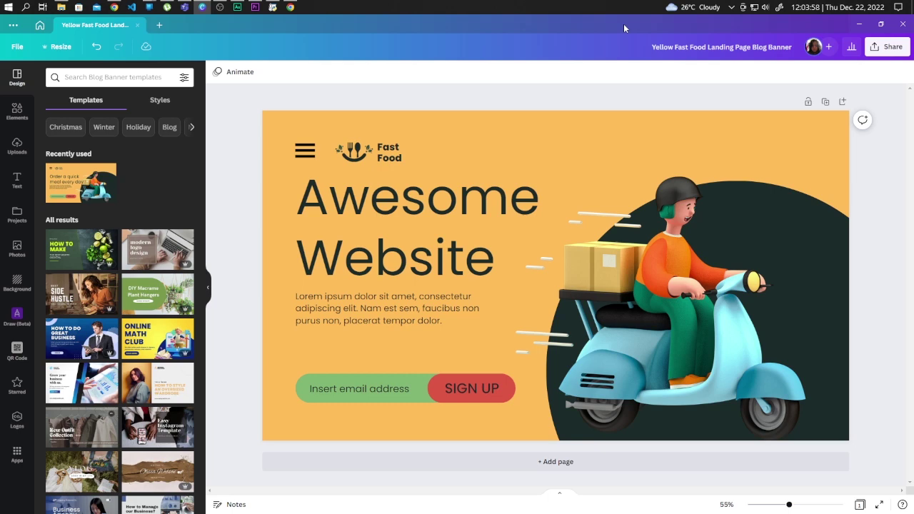
# Step: Export the landing page design as a JPG and save it into the Downloads folder
pyautogui.click(884, 48)
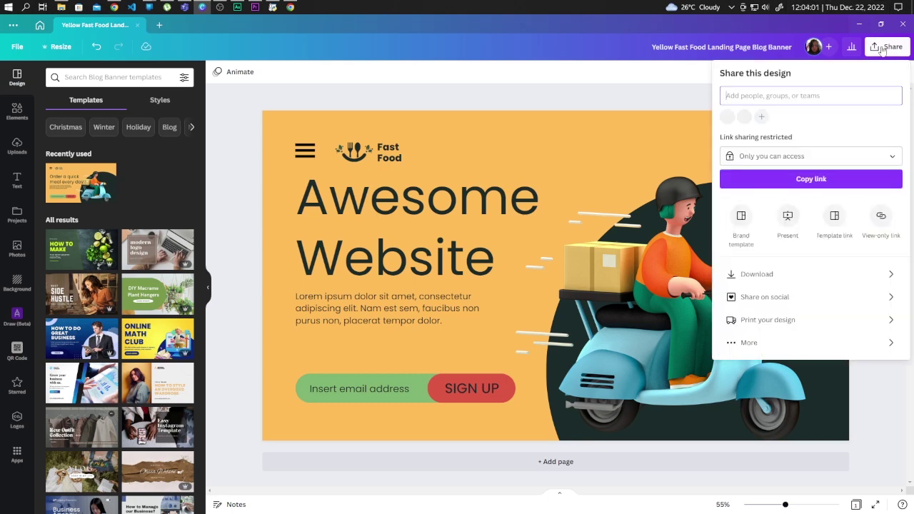
pyautogui.click(795, 275)
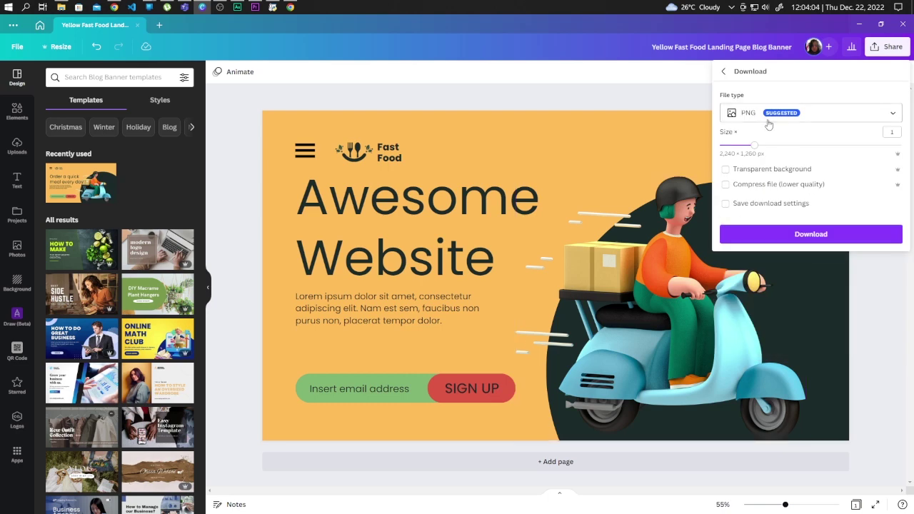
pyautogui.click(826, 118)
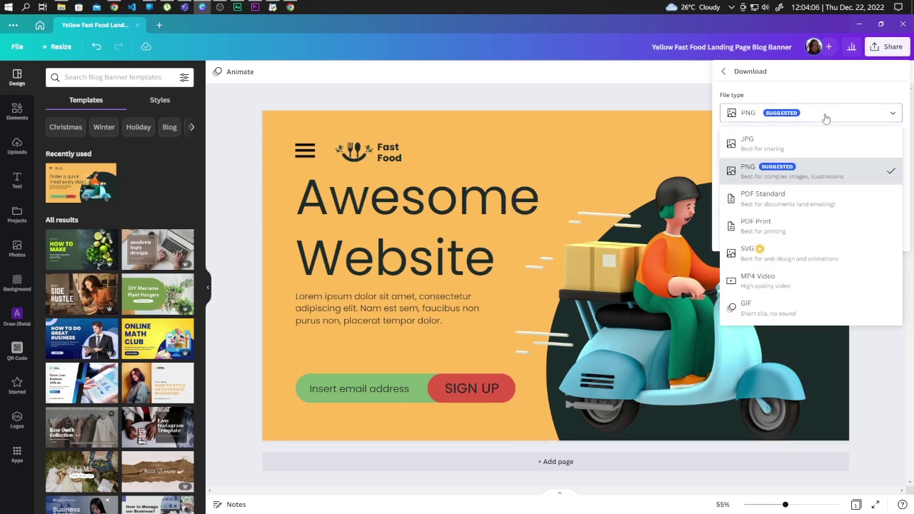
pyautogui.click(799, 145)
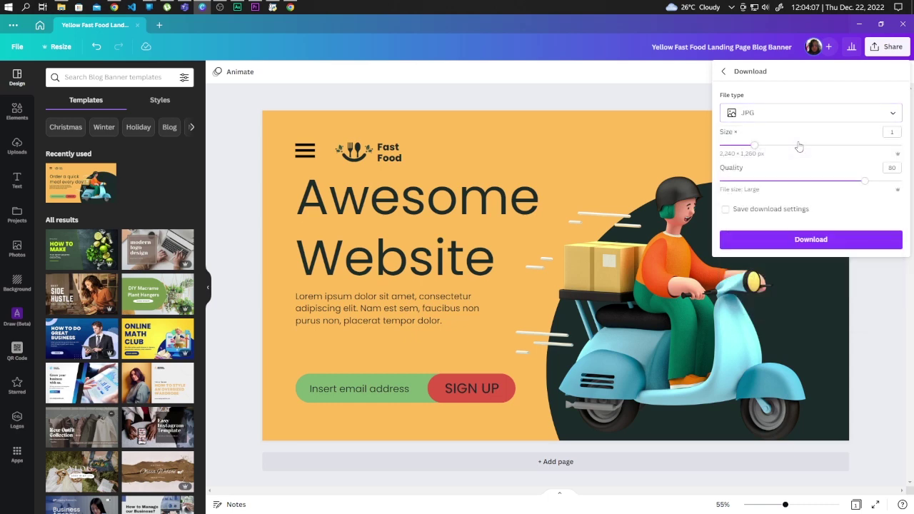
pyautogui.click(806, 245)
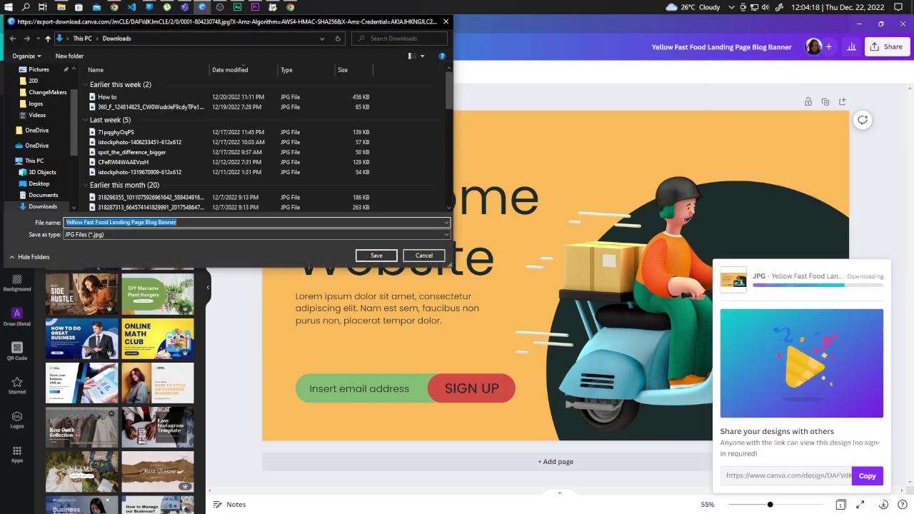
pyautogui.click(376, 256)
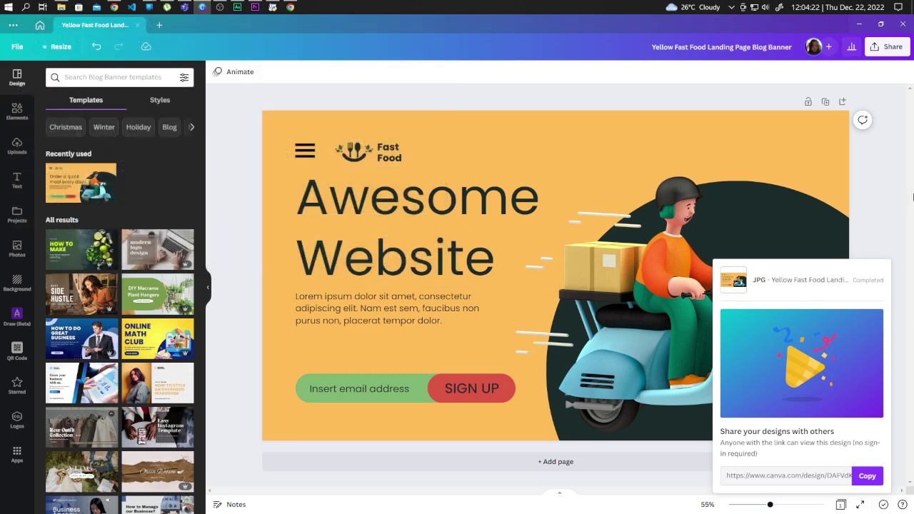
pyautogui.click(886, 226)
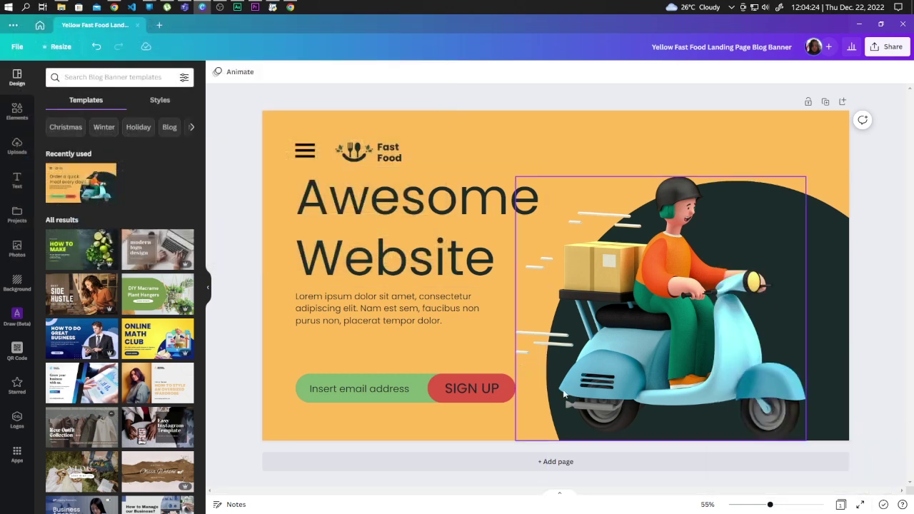
# Step: Add a blank page 2 and upload the Yellow Fast Food Landing Page Blog Banner JPG
pyautogui.click(557, 465)
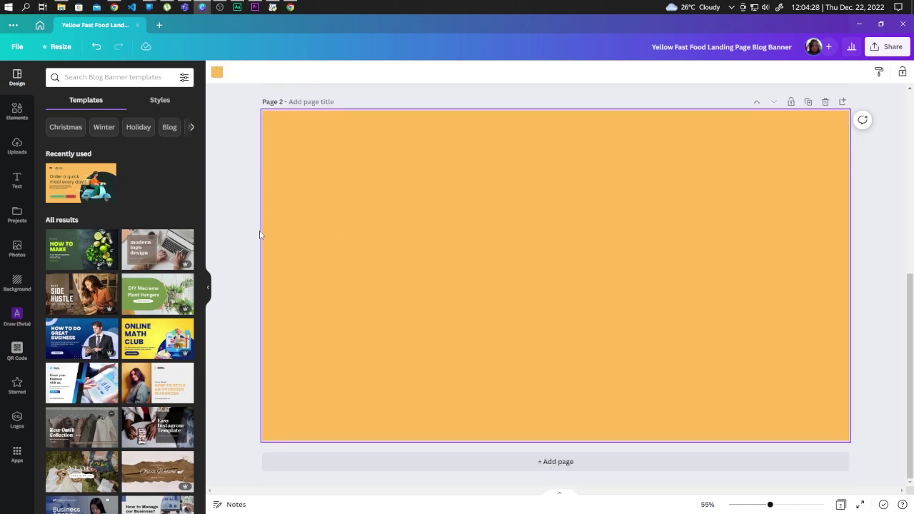
pyautogui.click(19, 151)
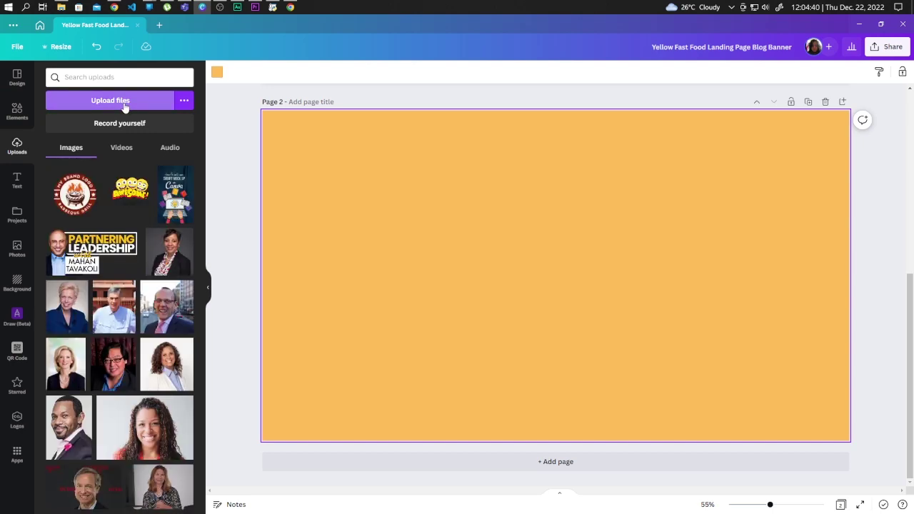
pyautogui.click(123, 102)
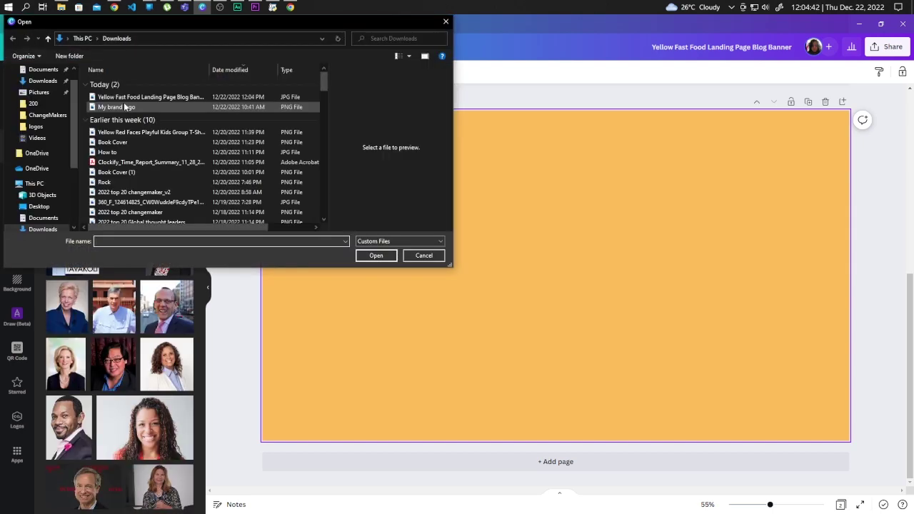
pyautogui.click(156, 98)
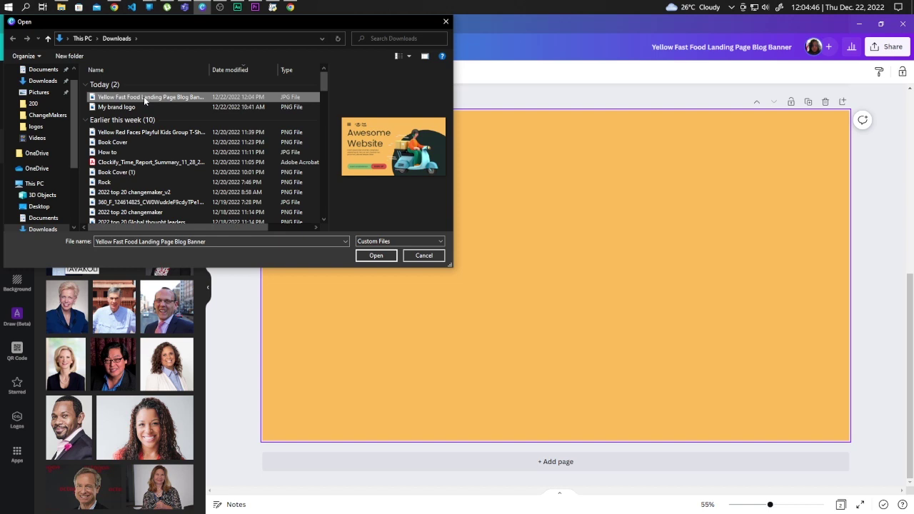
pyautogui.click(376, 255)
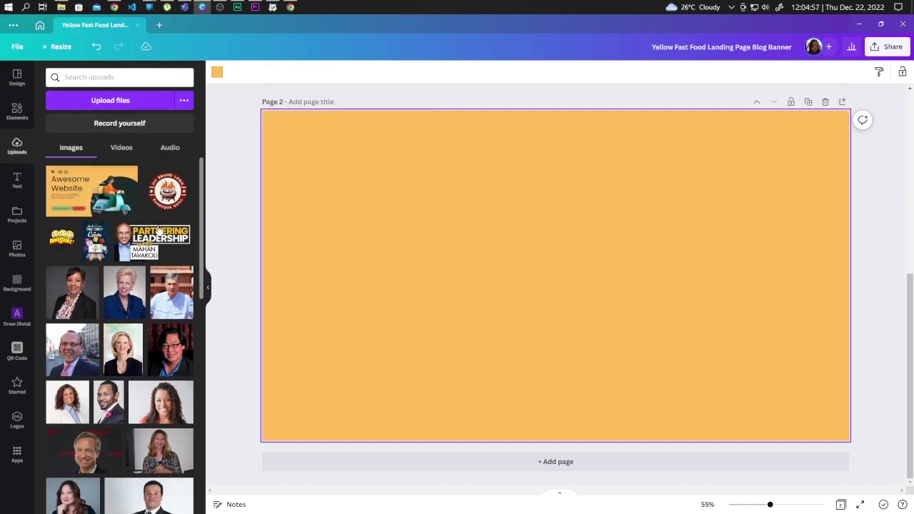
# Step: Place the uploaded banner on page 2 and list all Smartmockups scenes in Edit image
pyautogui.click(91, 202)
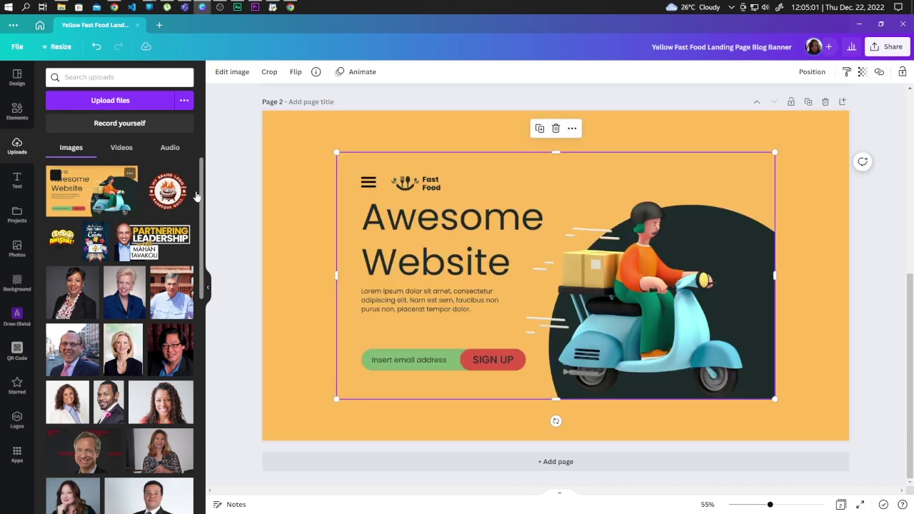
pyautogui.click(231, 72)
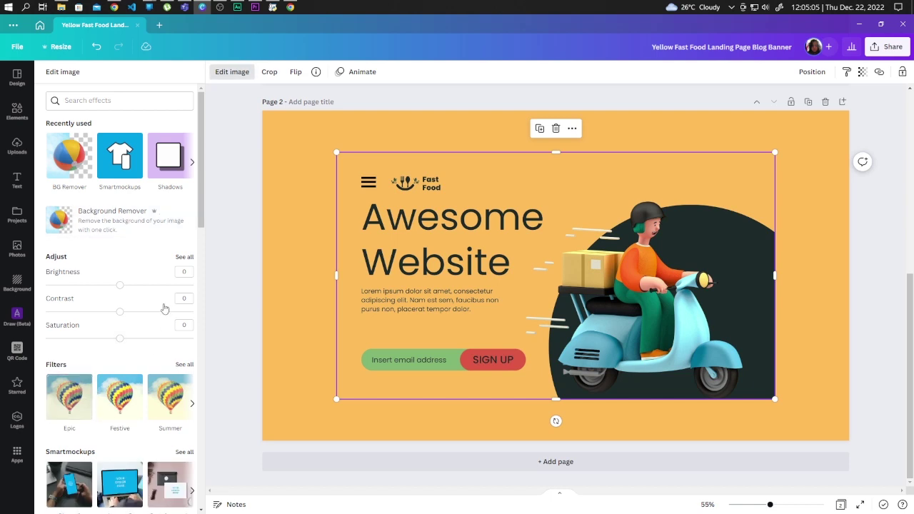
pyautogui.scroll(-5, 163, 306)
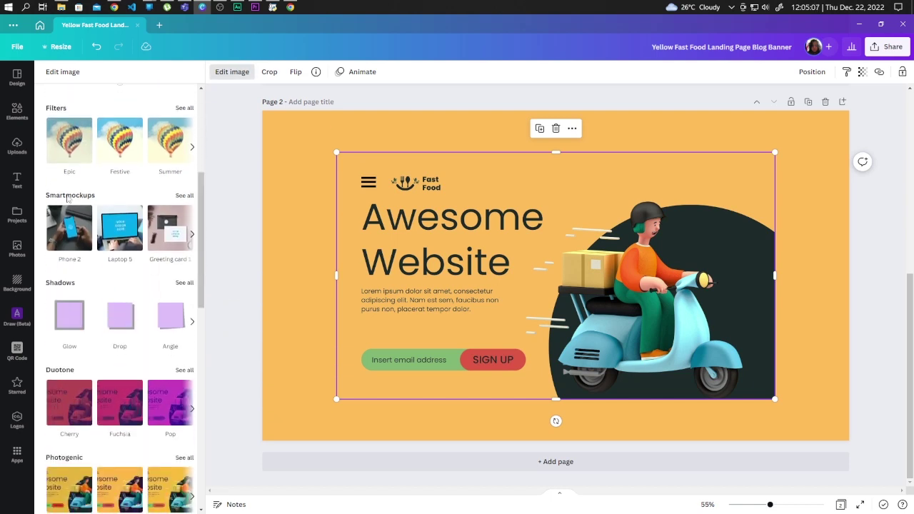
pyautogui.click(185, 196)
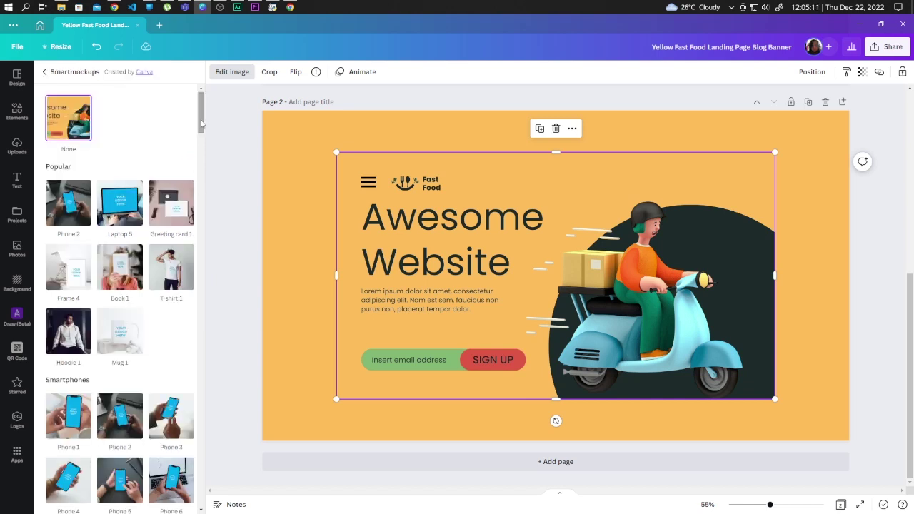
pyautogui.moveTo(201, 124); pyautogui.dragTo(202, 215)
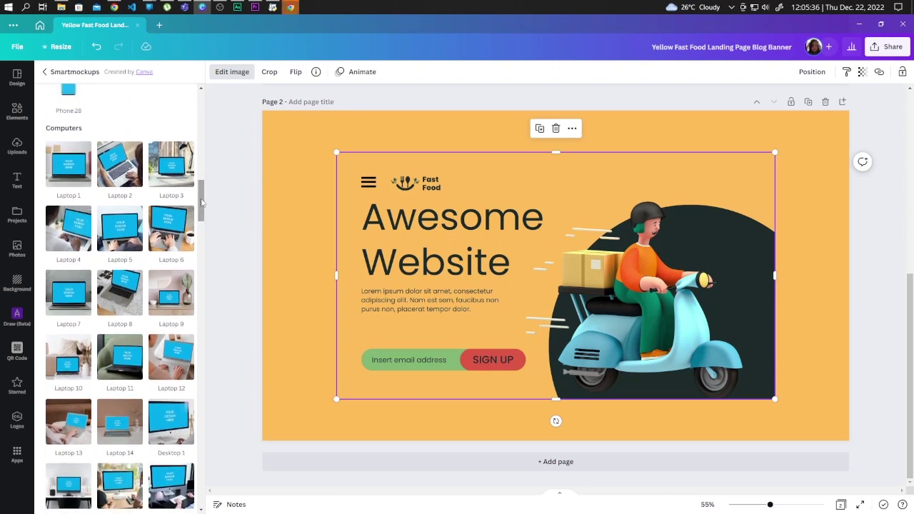
pyautogui.moveTo(203, 202); pyautogui.dragTo(204, 225)
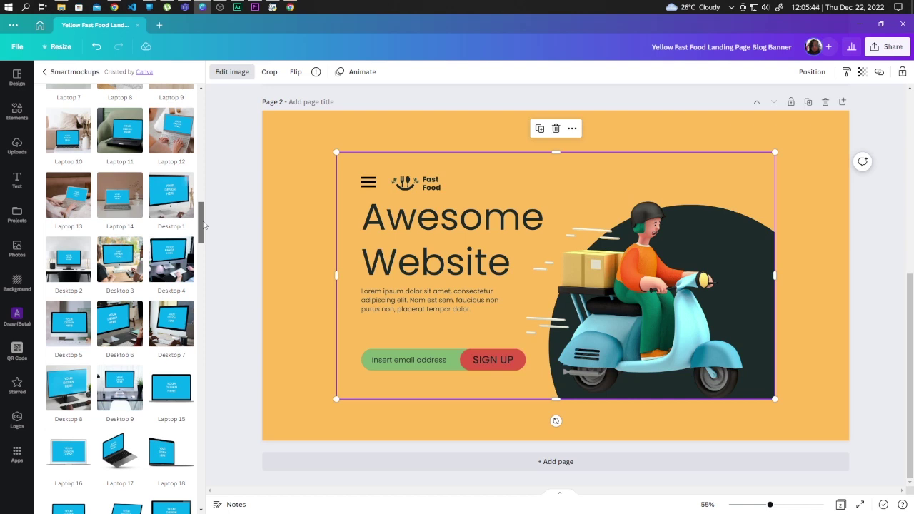
pyautogui.scroll(1, 204, 225)
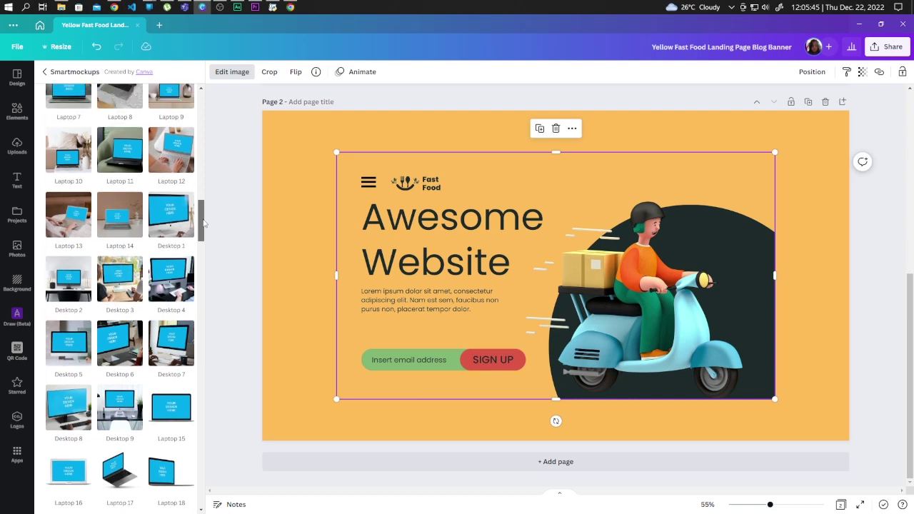
# Step: Preview the banner in Desktop 2, 3, 5, 6 and 7 mockups, settling on Desktop 8
pyautogui.click(70, 286)
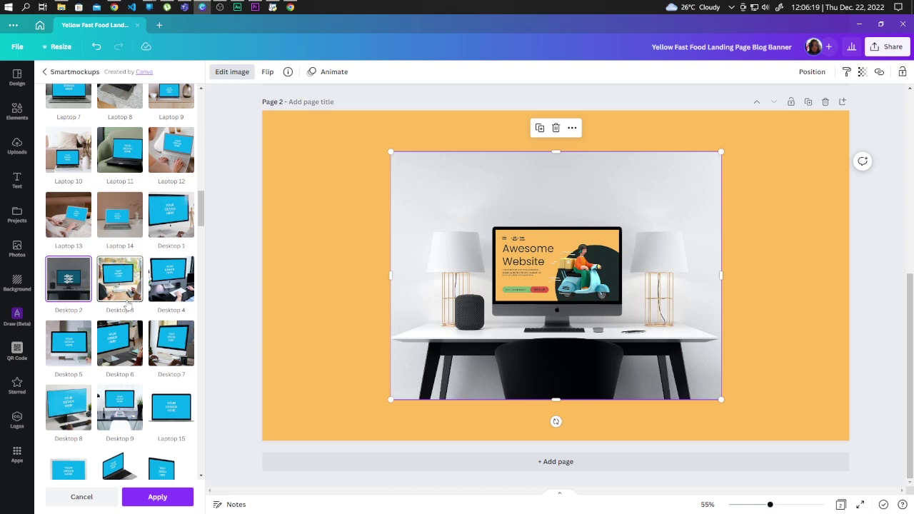
pyautogui.click(120, 280)
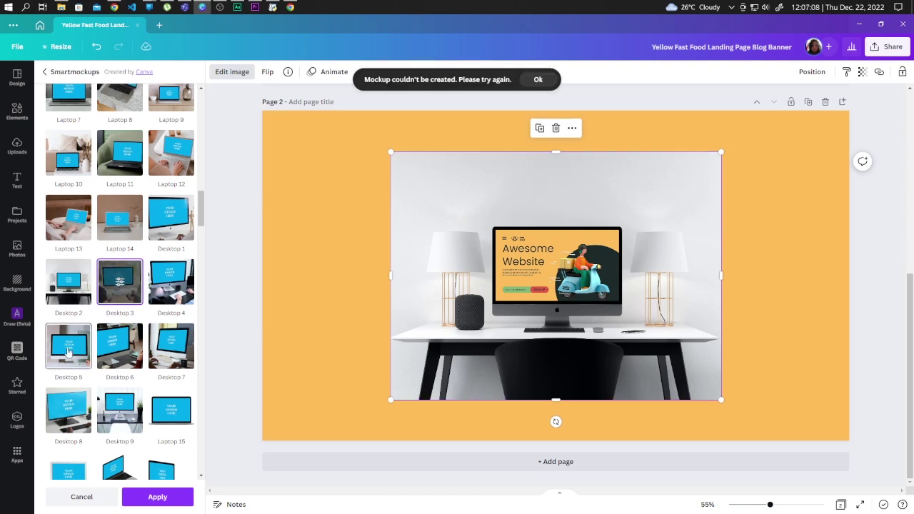
pyautogui.click(69, 350)
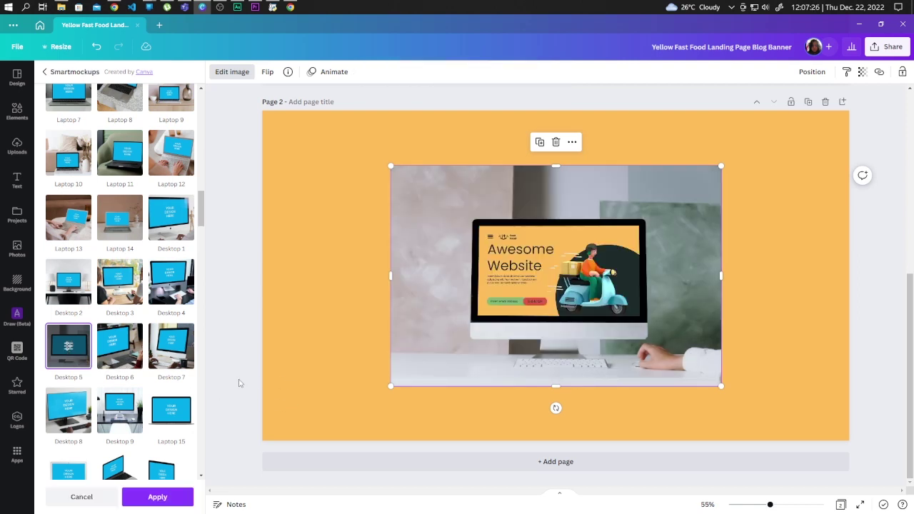
pyautogui.click(121, 363)
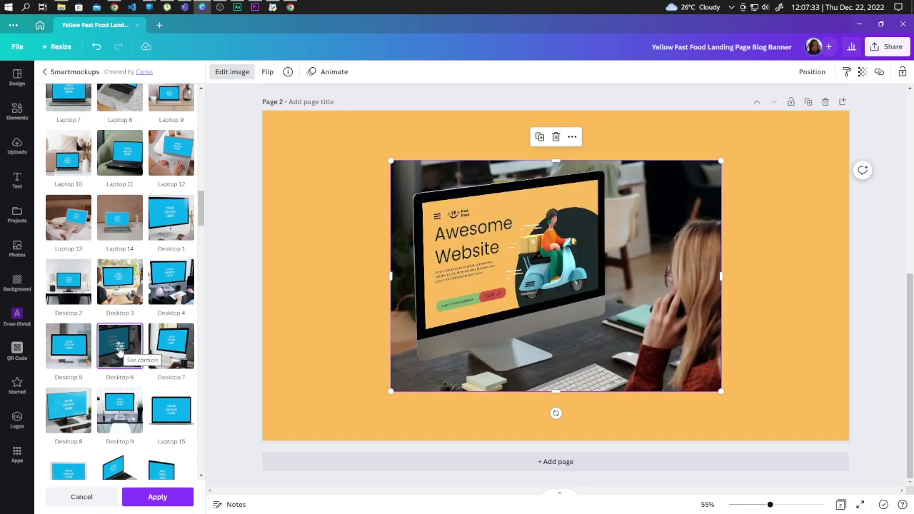
pyautogui.click(171, 365)
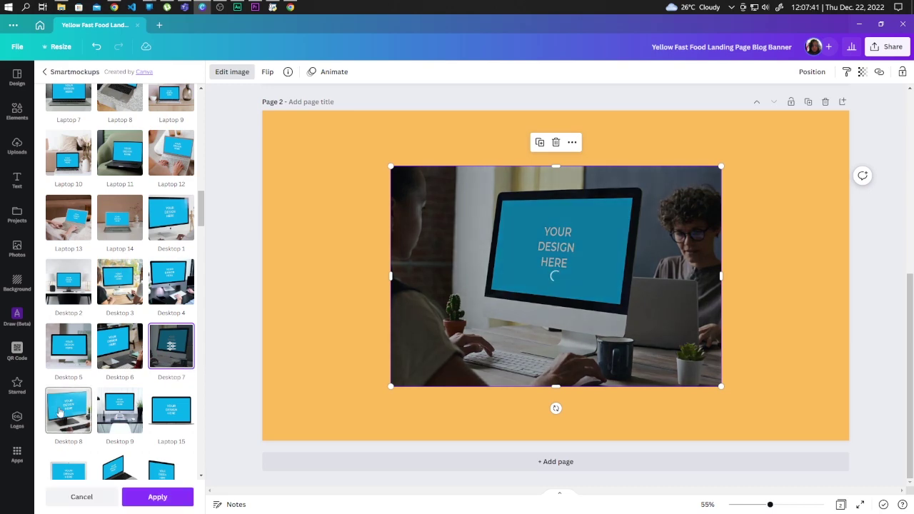
pyautogui.click(60, 412)
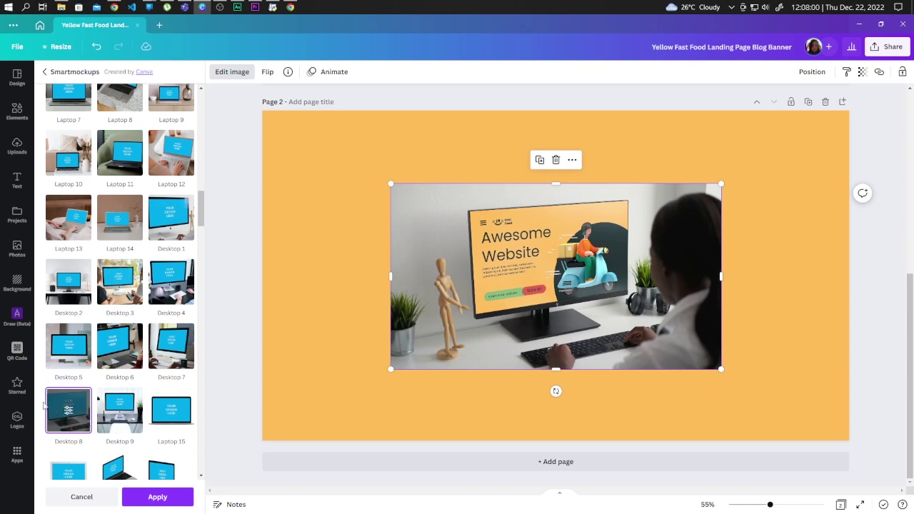
# Step: Apply the Desktop 8 mockup and make it page 2's full background
pyautogui.click(153, 502)
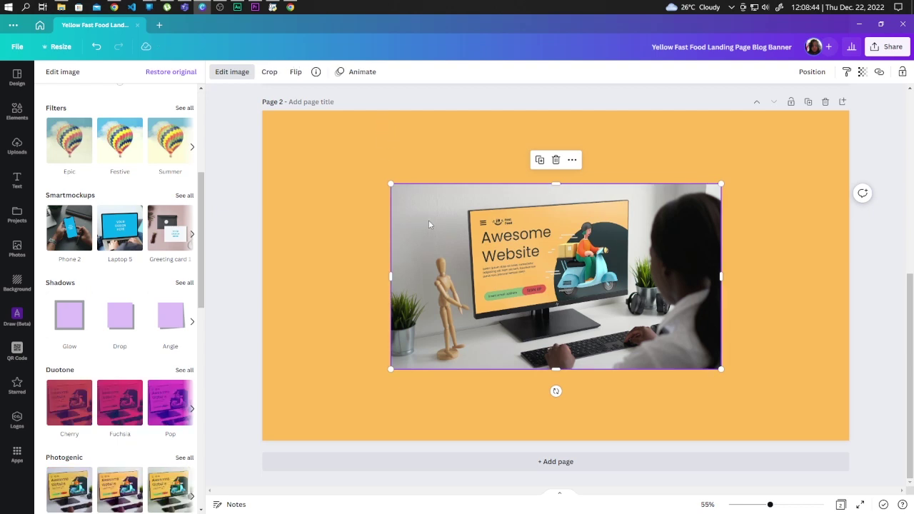
pyautogui.click(574, 160)
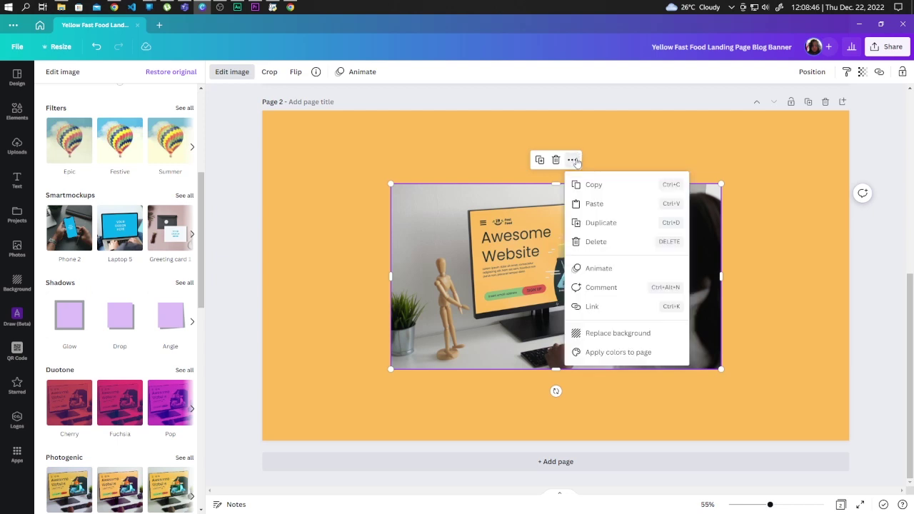
pyautogui.click(610, 334)
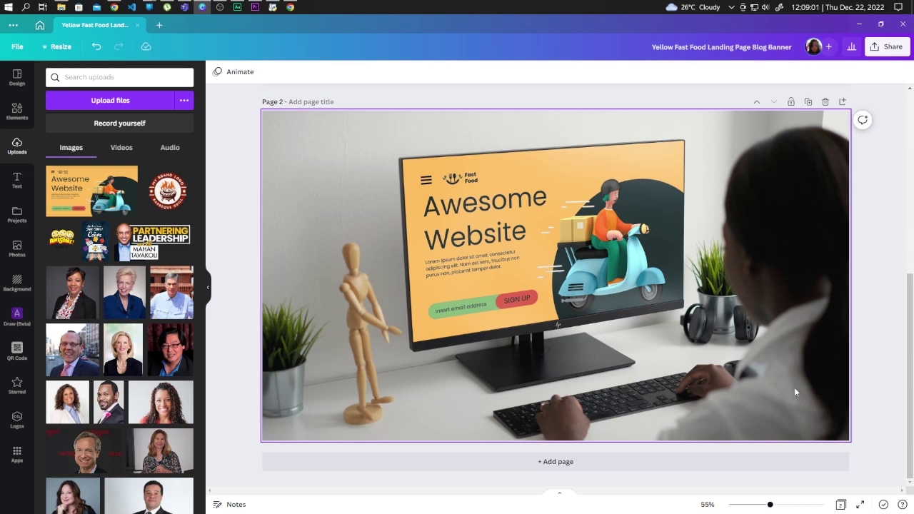
# Step: Add page 3 with the uploaded banner and list all Smartmockups computer scenes for it
pyautogui.click(551, 463)
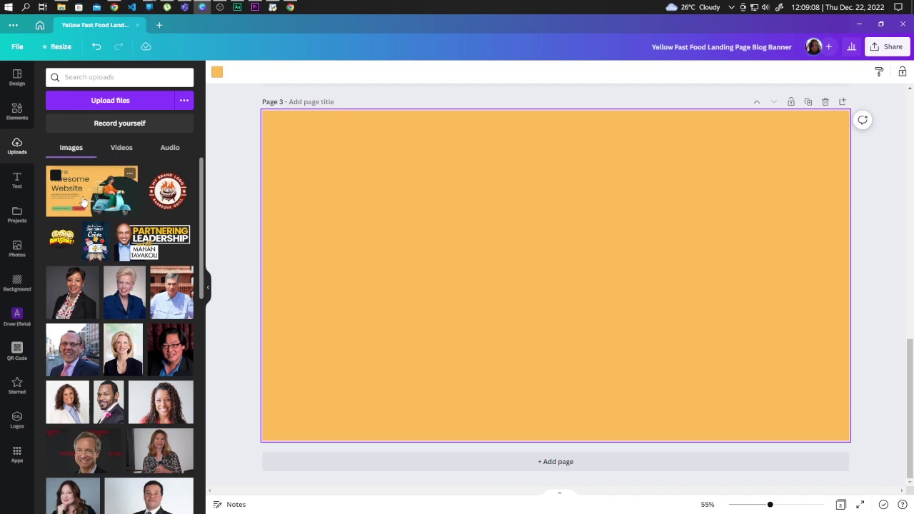
pyautogui.click(83, 202)
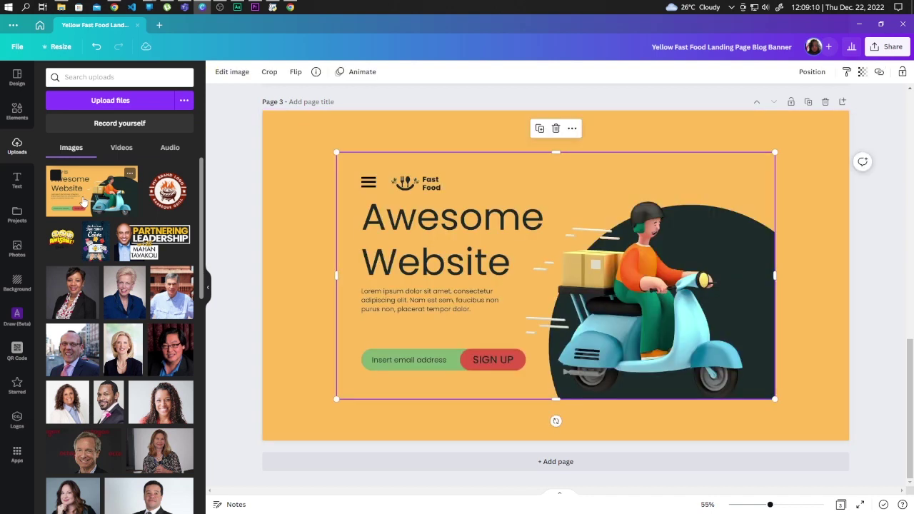
pyautogui.click(232, 73)
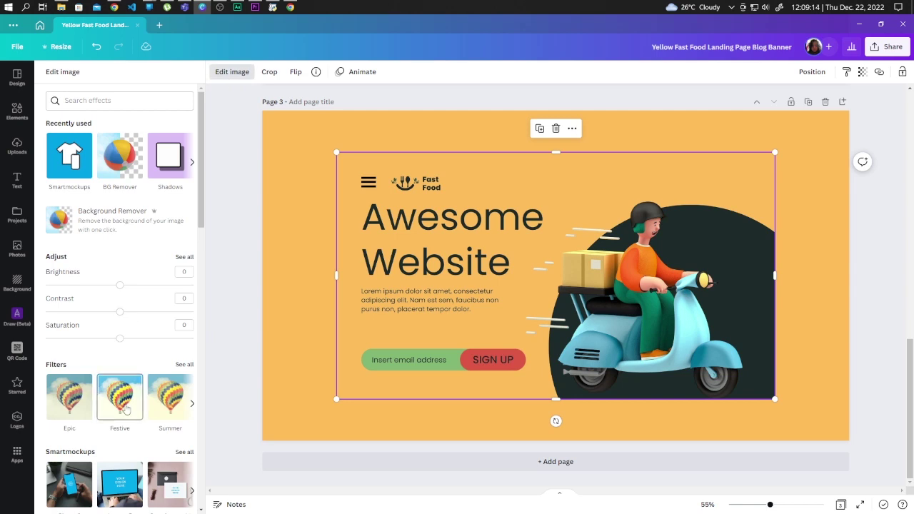
pyautogui.scroll(-5, 125, 409)
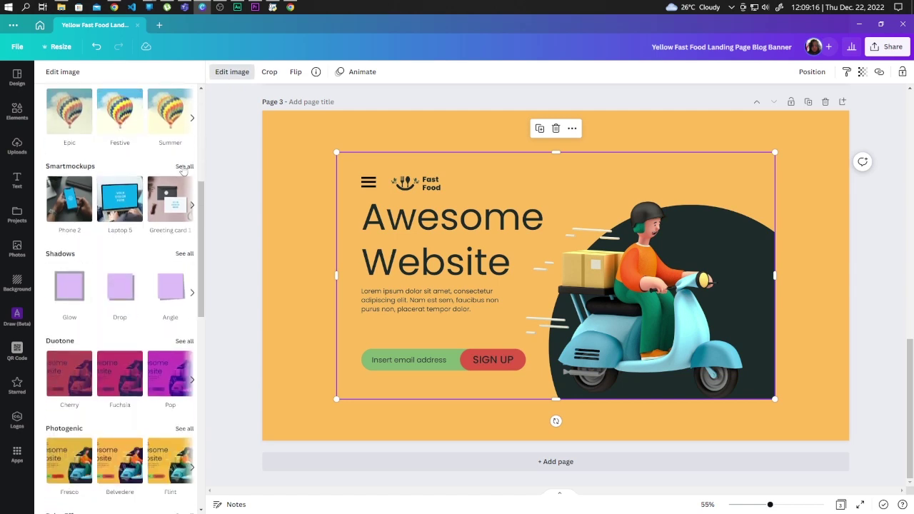
pyautogui.click(185, 167)
pyautogui.scroll(-1, 204, 131)
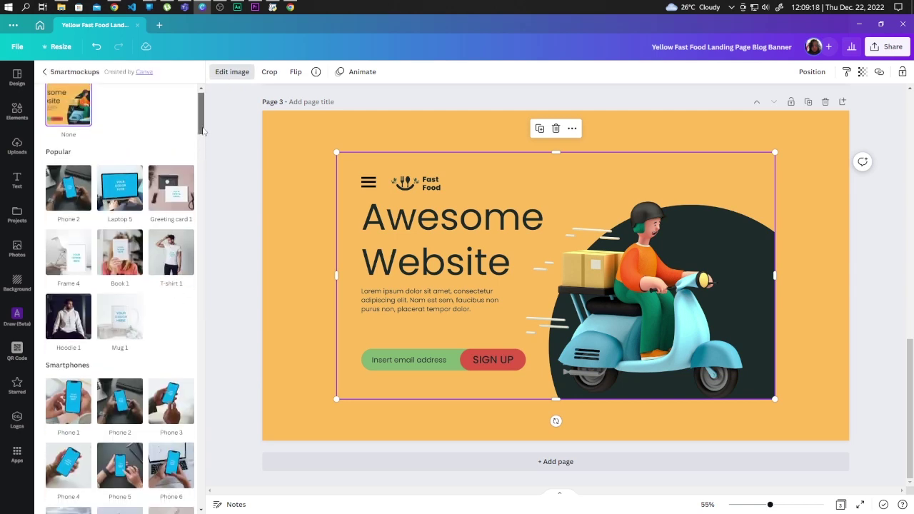
pyautogui.moveTo(204, 131); pyautogui.dragTo(201, 215)
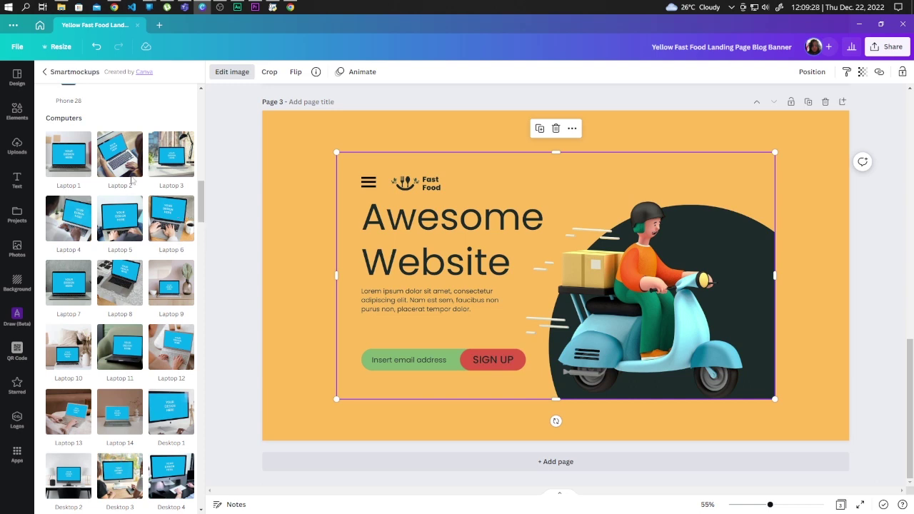
# Step: Preview the banner in Laptop 1, 4 and 5 mockups, then apply Laptop 12
pyautogui.click(71, 154)
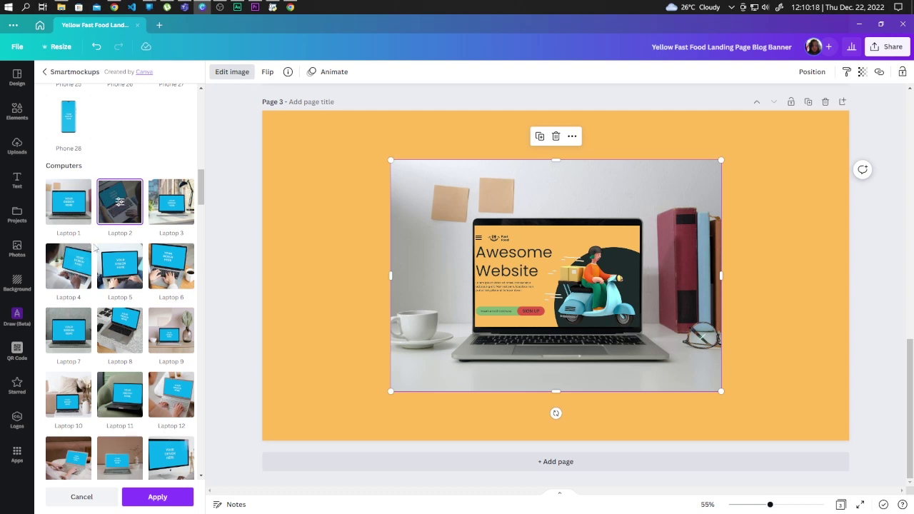
pyautogui.click(68, 280)
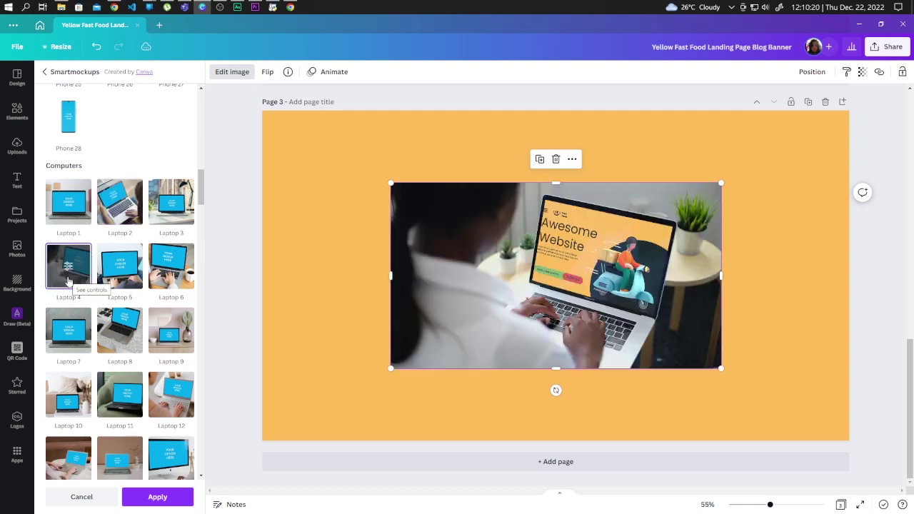
pyautogui.click(133, 277)
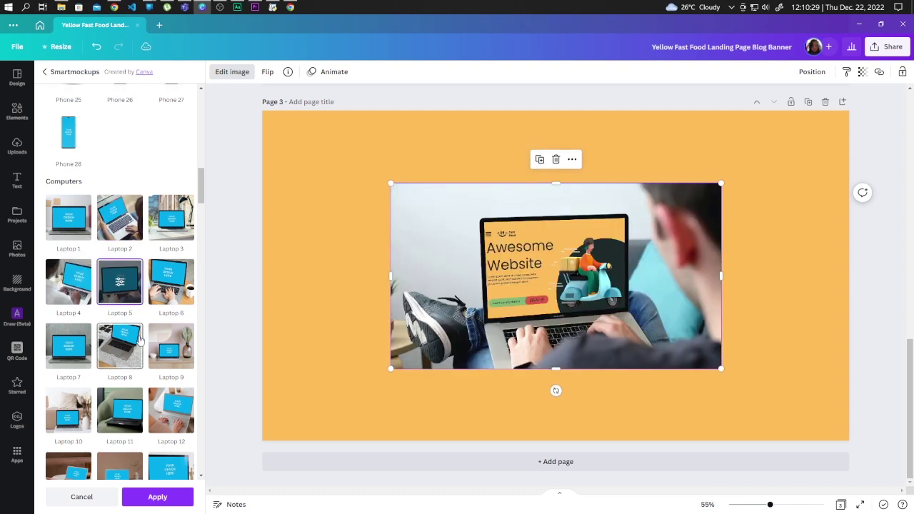
pyautogui.scroll(-1, 140, 343)
pyautogui.scroll(-2, 140, 345)
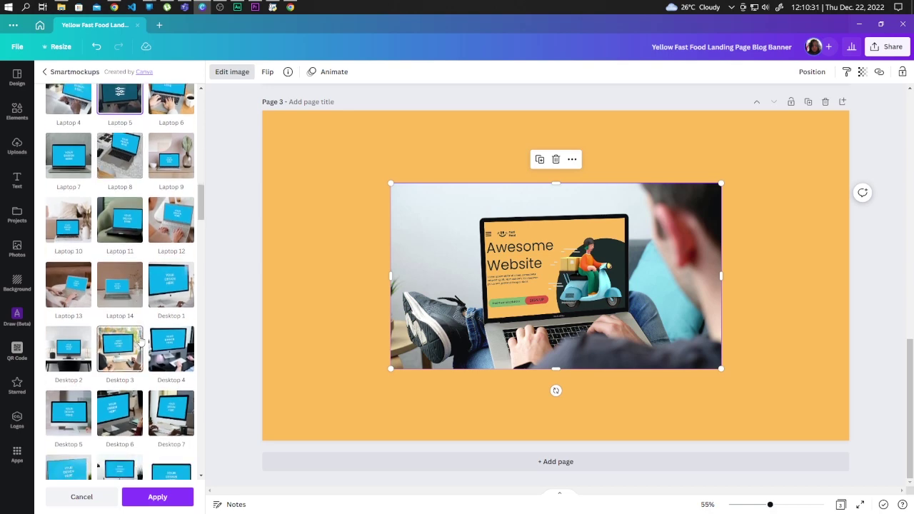
pyautogui.scroll(2, 143, 339)
pyautogui.click(182, 318)
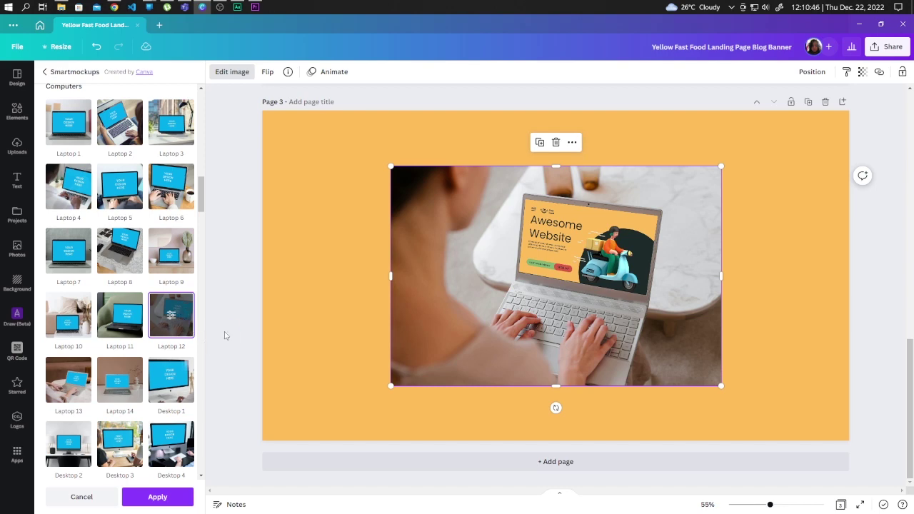
pyautogui.click(157, 498)
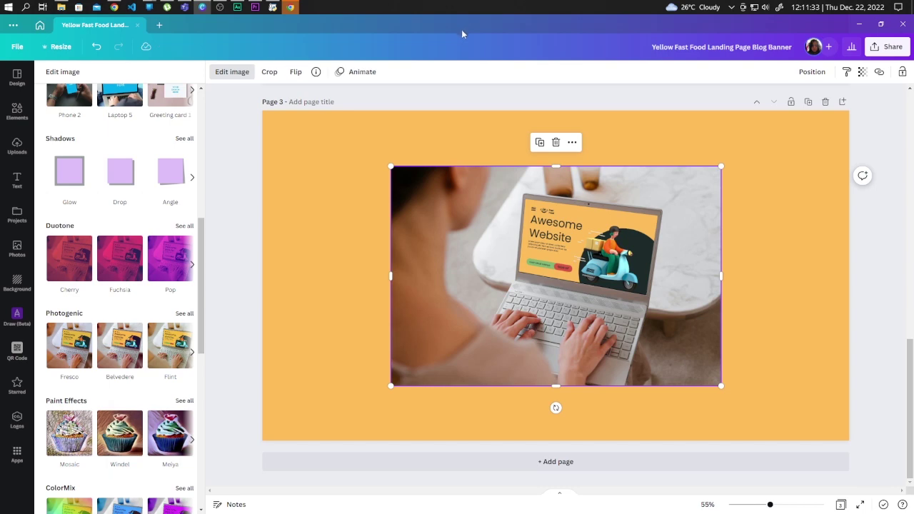
# Step: Use Replace background so the Laptop 12 mockup photo fills page 3
pyautogui.click(572, 142)
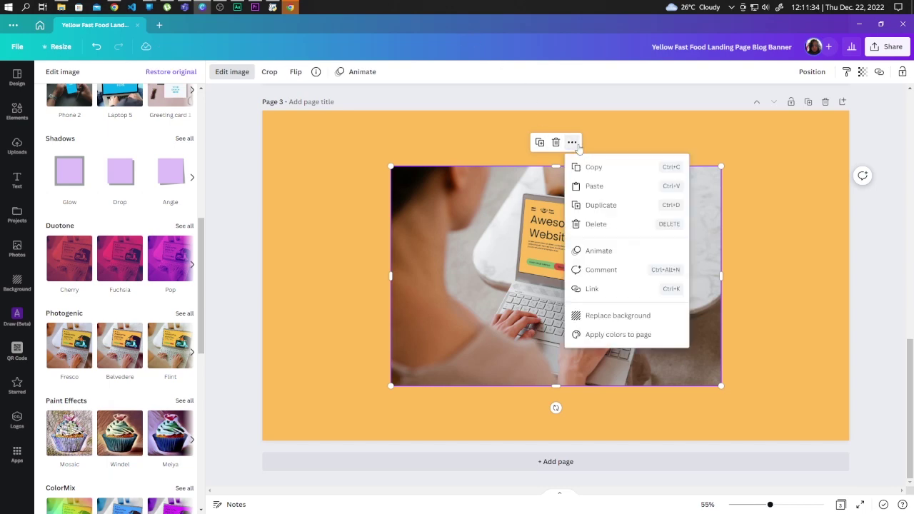
pyautogui.click(618, 321)
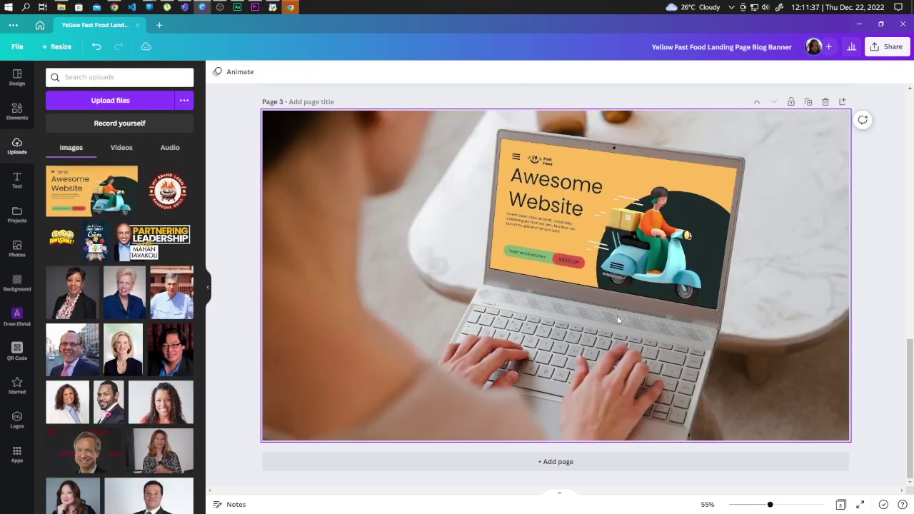